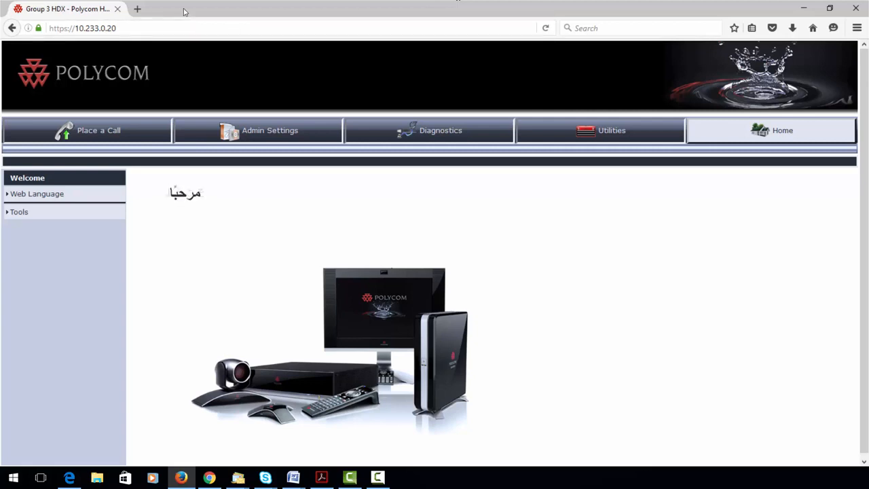
- Enable IP H.323 in the IP Network admin settings and review the H.323 name and extension
{"action": "left_click", "coordinate": [254, 130]}
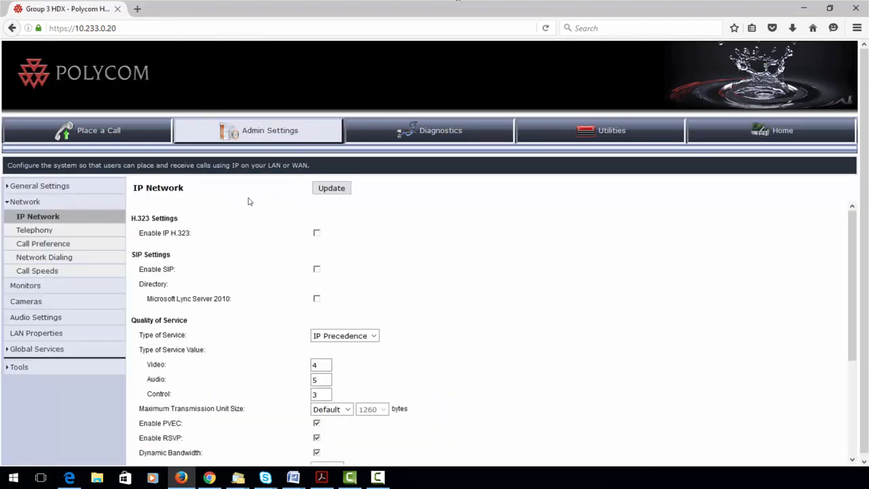
{"action": "left_click", "coordinate": [30, 204]}
{"action": "left_click", "coordinate": [30, 204]}
{"action": "left_click", "coordinate": [317, 233]}
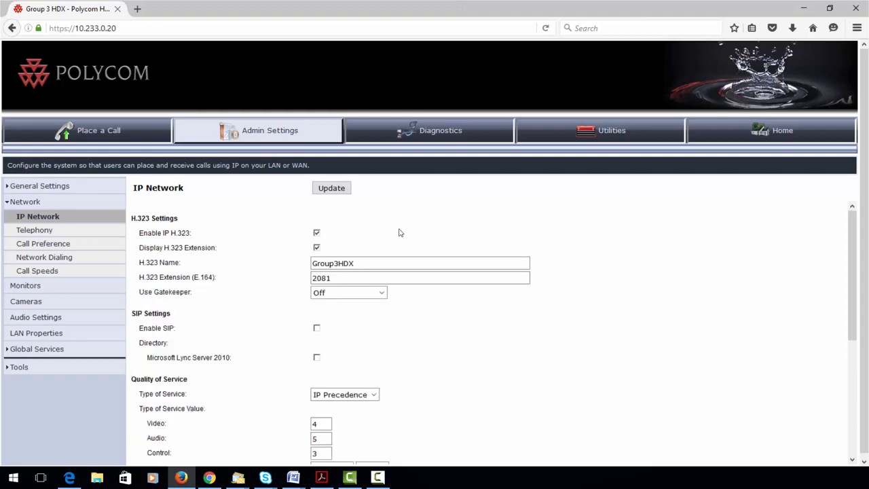
{"action": "scroll", "coordinate": [406, 234], "scroll_direction": "down", "scroll_amount": 2}
{"action": "scroll", "coordinate": [406, 234], "scroll_direction": "up", "scroll_amount": 1}
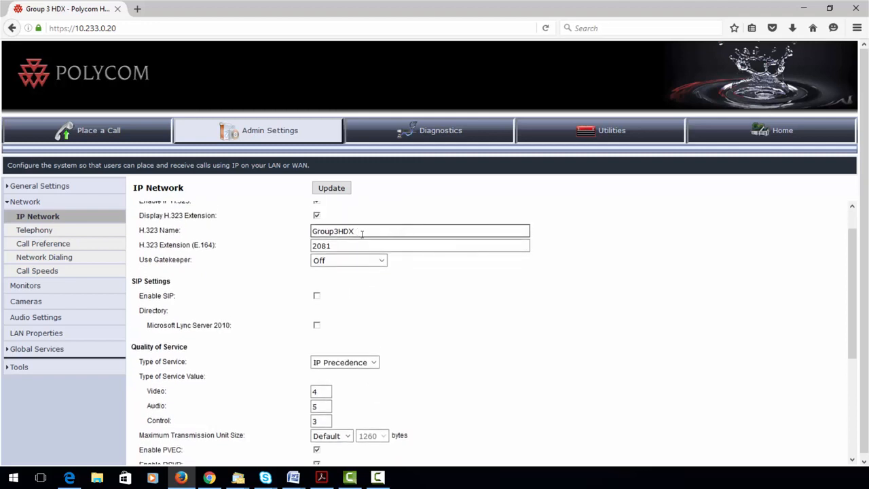
{"action": "left_click", "coordinate": [362, 246]}
{"action": "left_click", "coordinate": [364, 235]}
{"action": "left_click", "coordinate": [356, 246]}
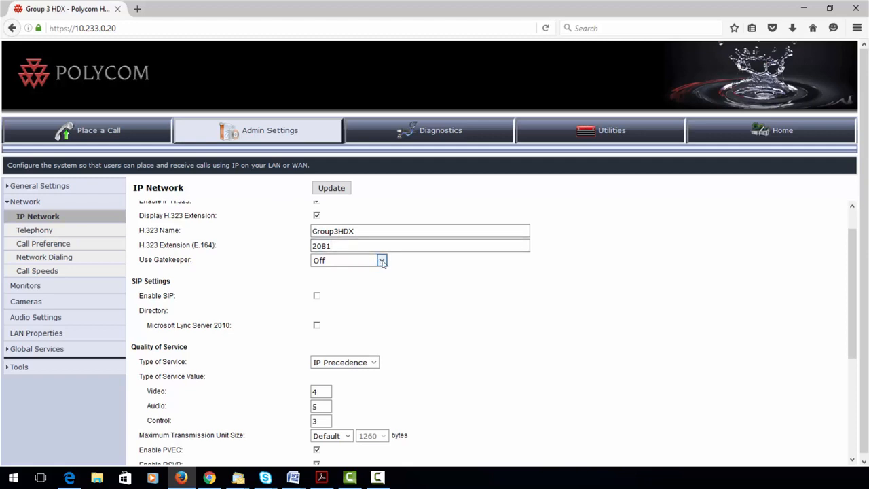
- Set gatekeeper use to Specify and enter 10.233.6.241 as the primary gatekeeper IP address
{"action": "left_click", "coordinate": [382, 262]}
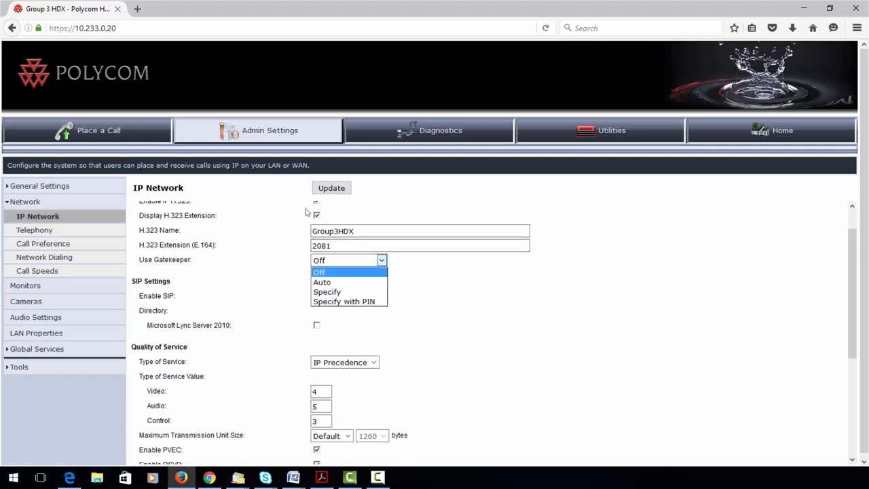
{"action": "left_click", "coordinate": [342, 293]}
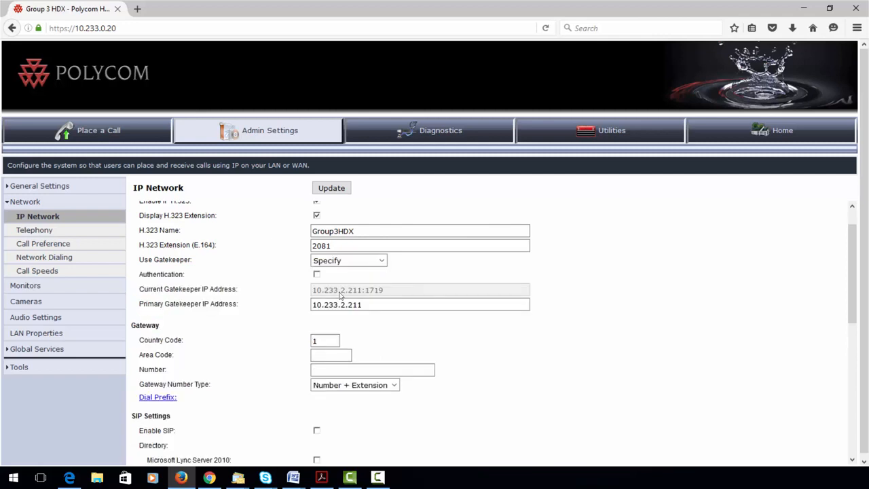
{"action": "left_click", "coordinate": [272, 305]}
{"action": "type", "text": "10.233.6."}
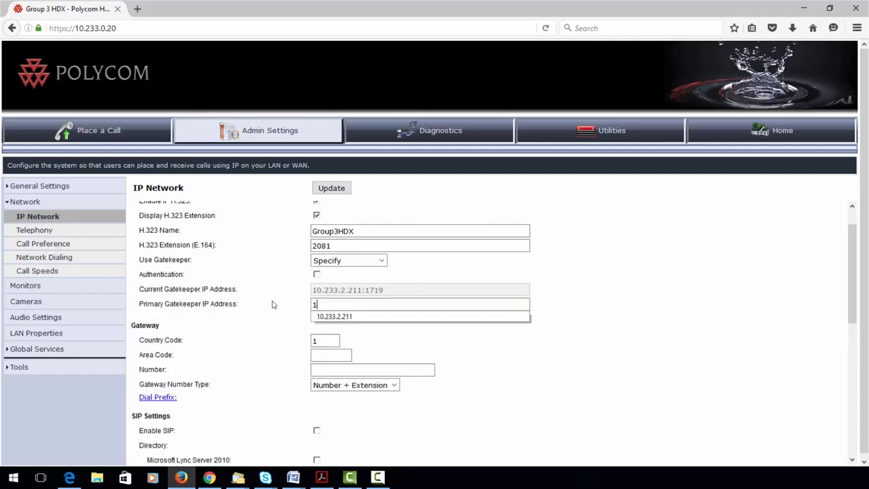
{"action": "type", "text": "241"}
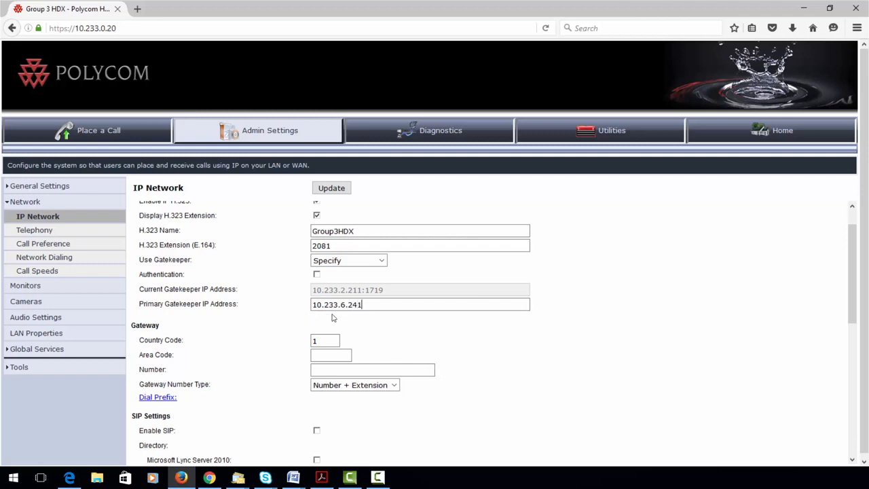
- Enable SIP, keep the SIP server configuration on Specify, and set the server address to 10.233.6.241
{"action": "scroll", "coordinate": [389, 350], "scroll_direction": "down", "scroll_amount": 3}
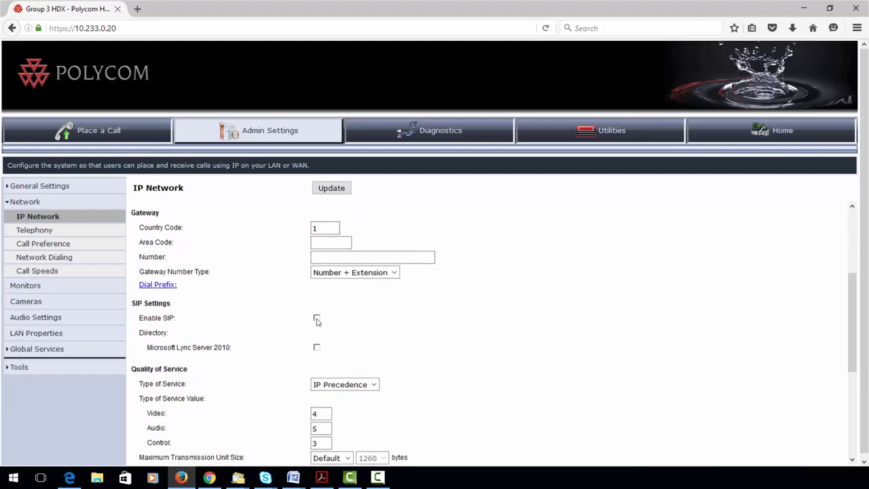
{"action": "left_click", "coordinate": [316, 319]}
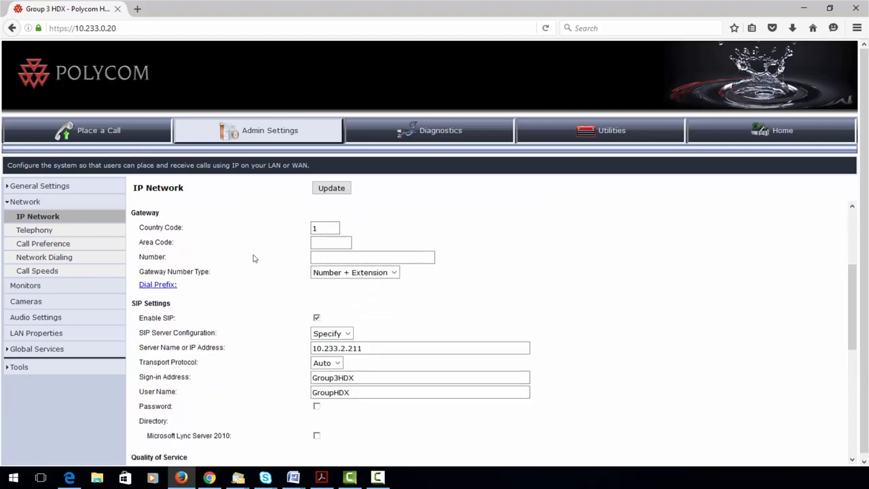
{"action": "left_click", "coordinate": [348, 334]}
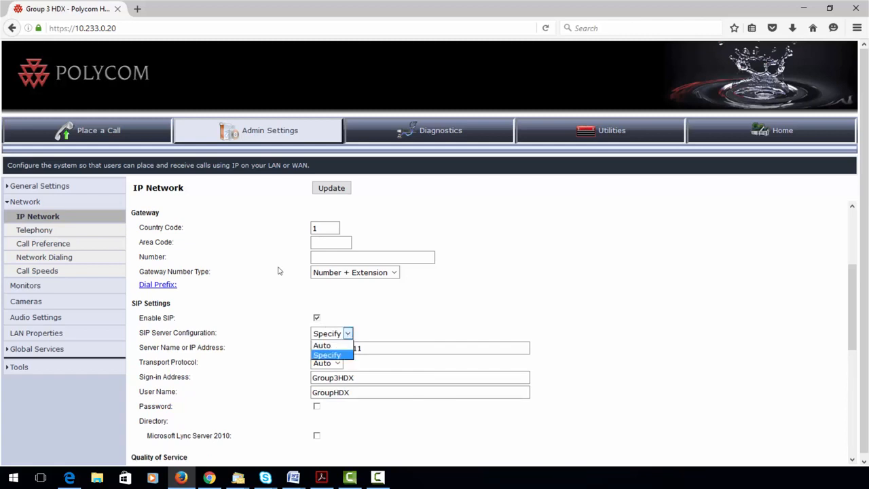
{"action": "left_click", "coordinate": [277, 271]}
{"action": "triple_click", "coordinate": [348, 348]}
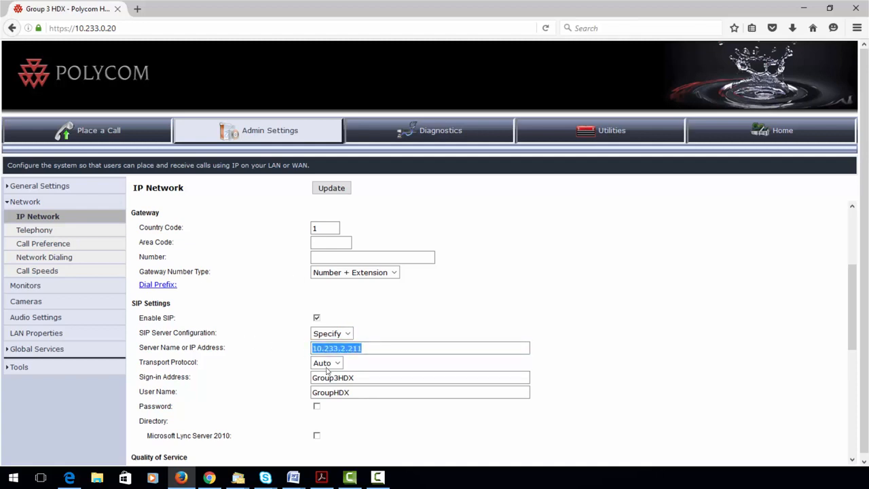
{"action": "type", "text": "10.233"}
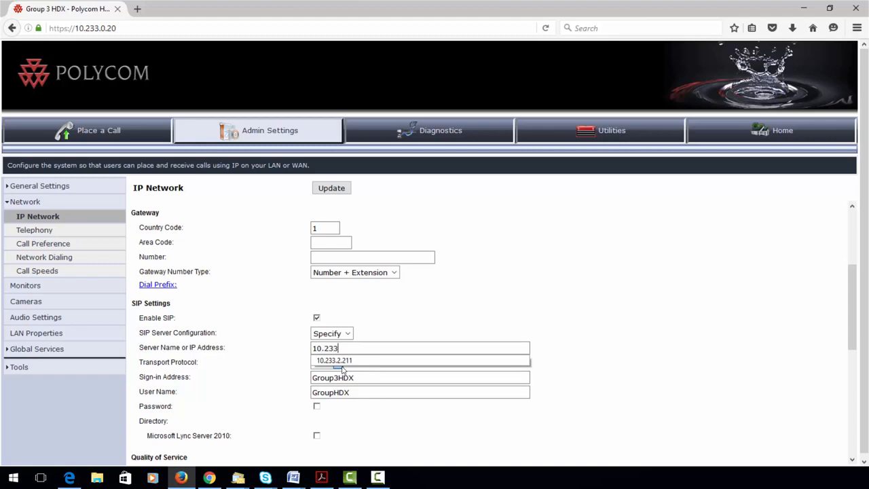
{"action": "type", "text": ".6.2421"}
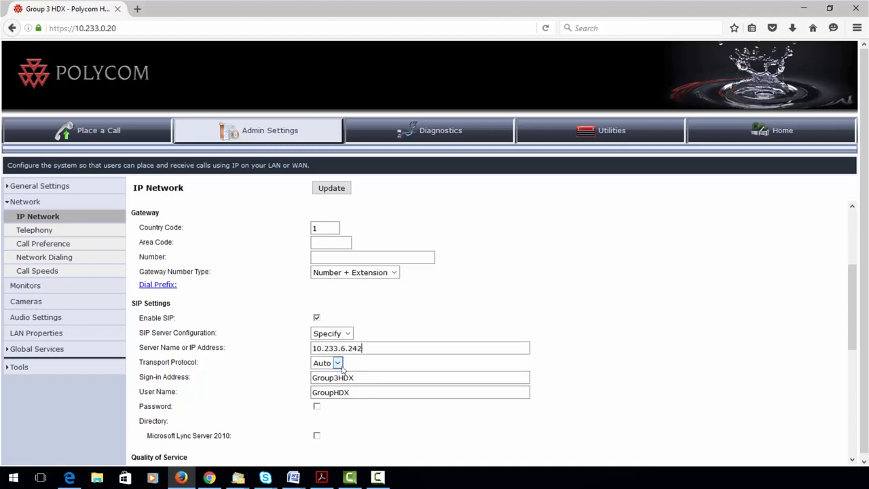
{"action": "key", "text": "BackSpace"}
{"action": "key", "text": "BackSpace"}
{"action": "type", "text": "1"}
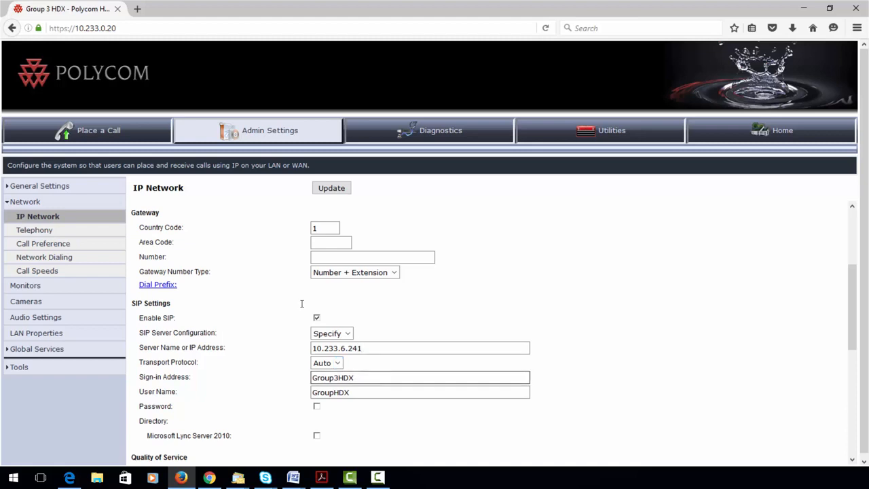
- Review the SIP sign-in address and user name and save the IP Network settings
{"action": "left_click", "coordinate": [379, 390]}
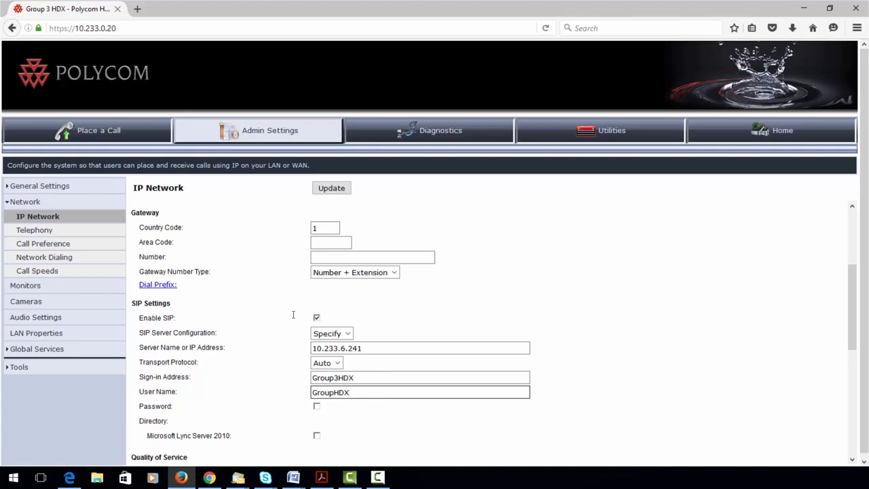
{"action": "left_click", "coordinate": [360, 382]}
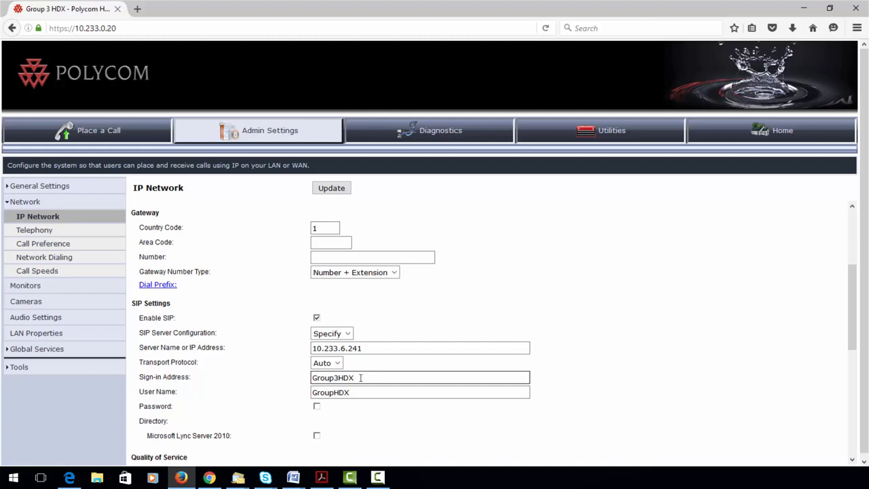
{"action": "left_click", "coordinate": [332, 189]}
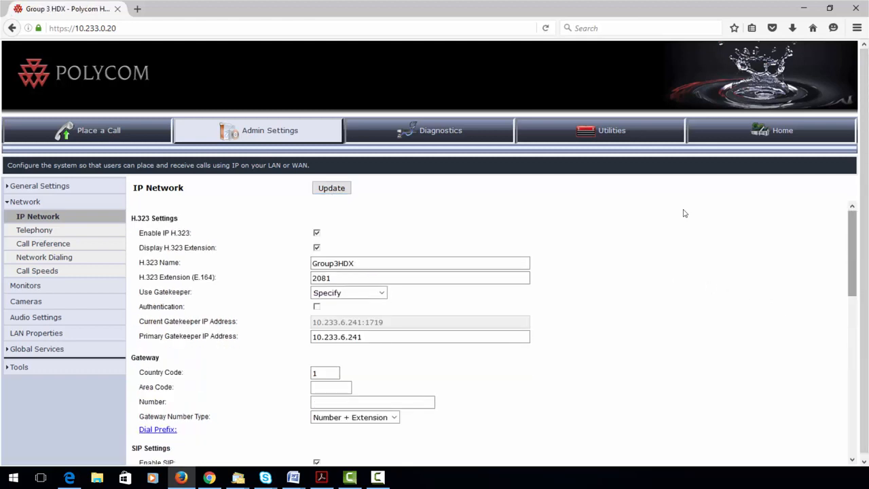
- Check the gatekeeper connection details in the system status diagnostics and dismiss the message
{"action": "left_click", "coordinate": [432, 134]}
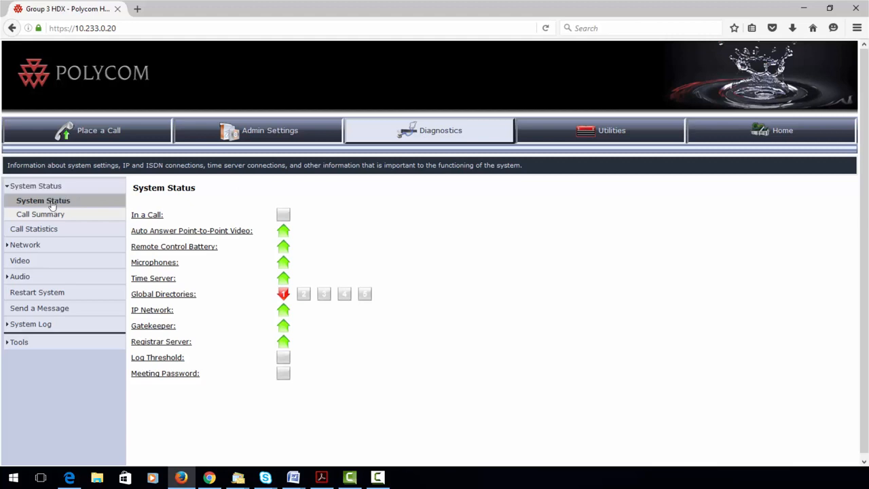
{"action": "left_click", "coordinate": [79, 216]}
{"action": "left_click", "coordinate": [163, 328]}
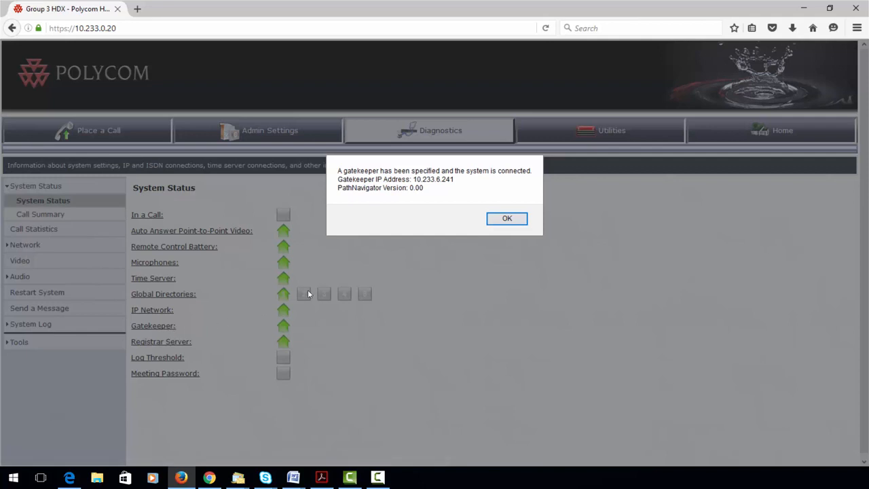
{"action": "left_click", "coordinate": [506, 219]}
- Switch to the Polycom DMA 7000 in Edge, list the network endpoints, and widen the Alias column to read the registrations
{"action": "left_click", "coordinate": [69, 477]}
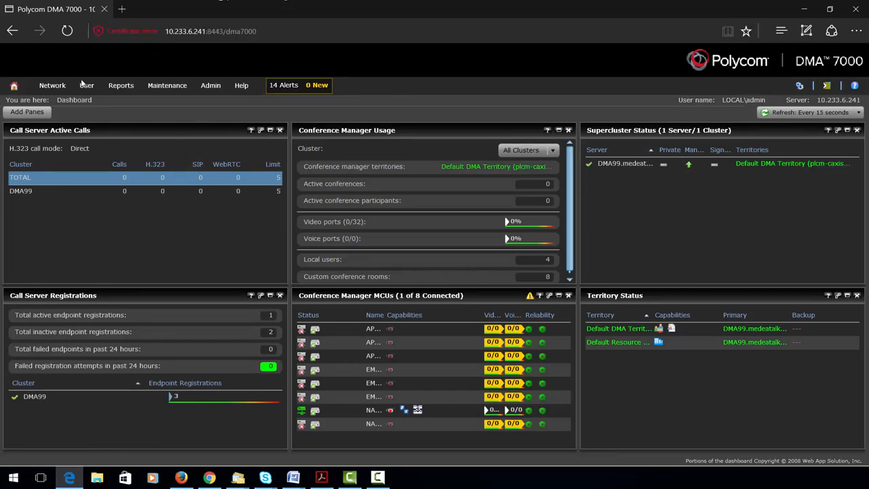
{"action": "left_click", "coordinate": [67, 89]}
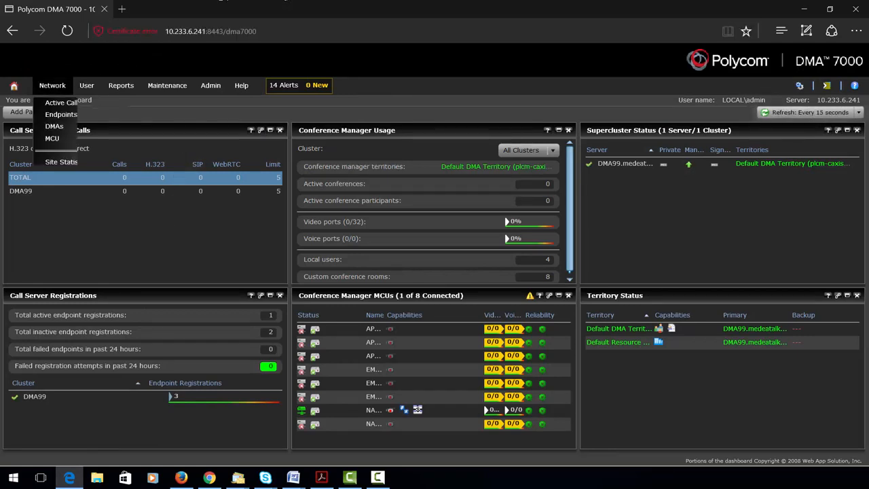
{"action": "left_click", "coordinate": [60, 115]}
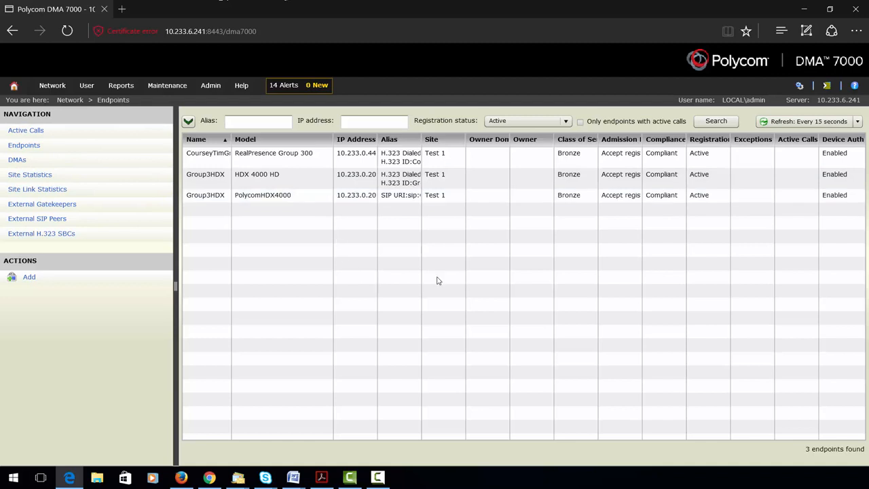
{"action": "left_click_drag", "start_coordinate": [422, 139], "coordinate": [508, 139]}
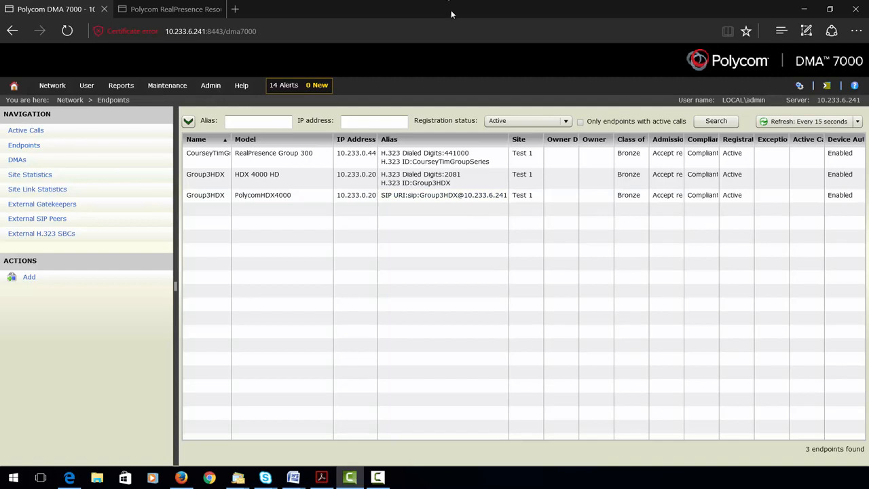
{"action": "left_click", "coordinate": [451, 14]}
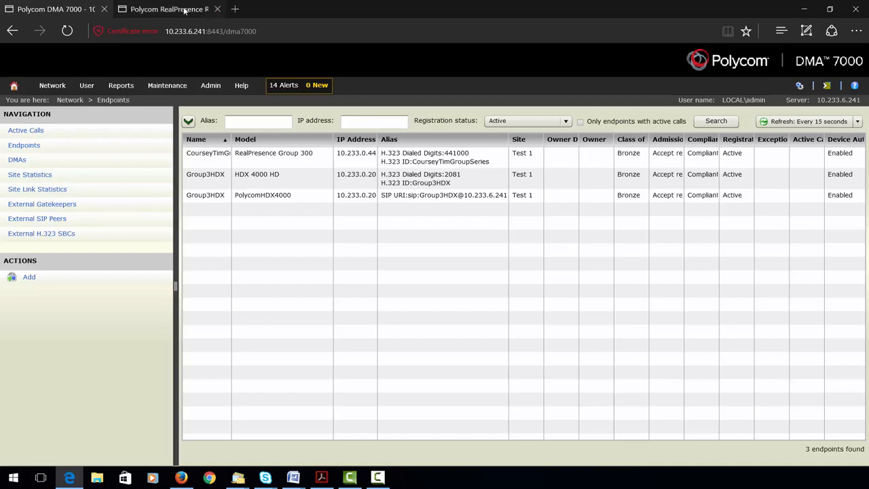
- Switch to RealPresence Resource Manager and view the Global Address Book under the admin directories
{"action": "mouse_move", "coordinate": [182, 11]}
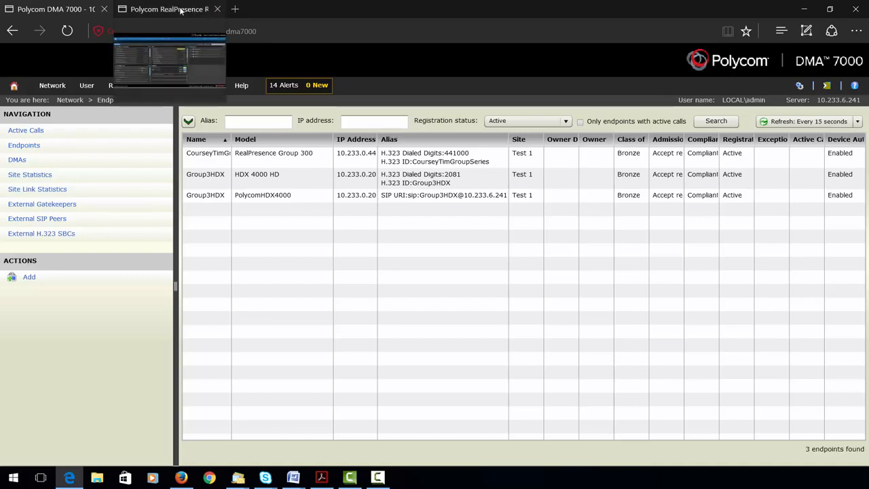
{"action": "left_click", "coordinate": [182, 11]}
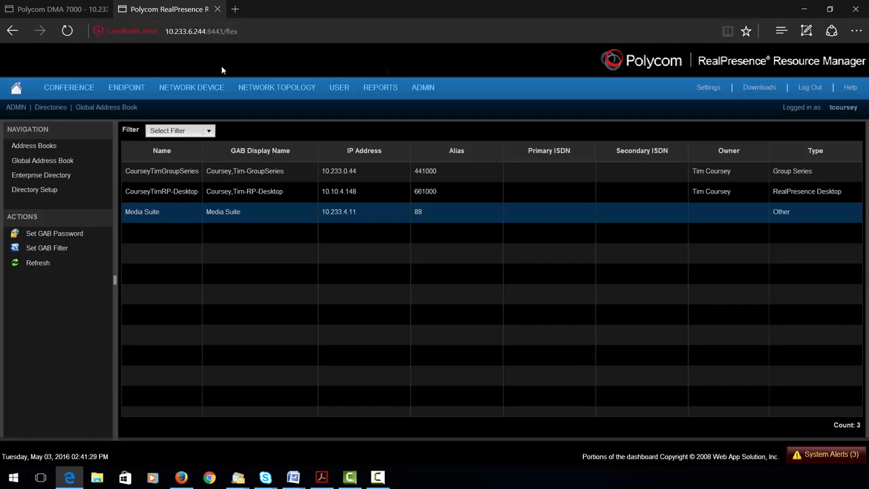
{"action": "left_click", "coordinate": [423, 87]}
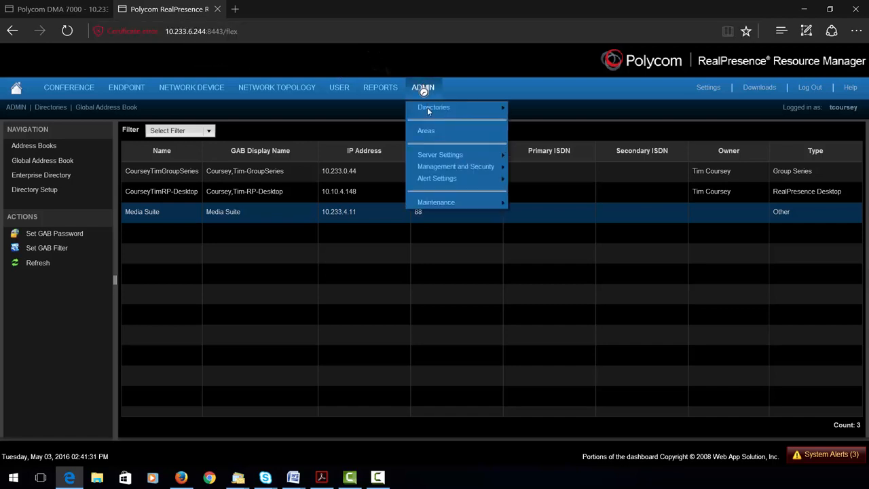
{"action": "mouse_move", "coordinate": [429, 111]}
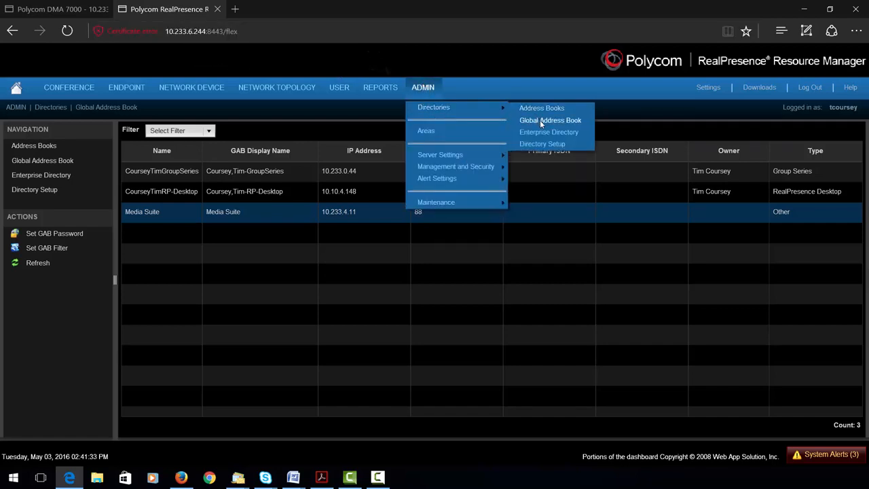
{"action": "left_click", "coordinate": [541, 122]}
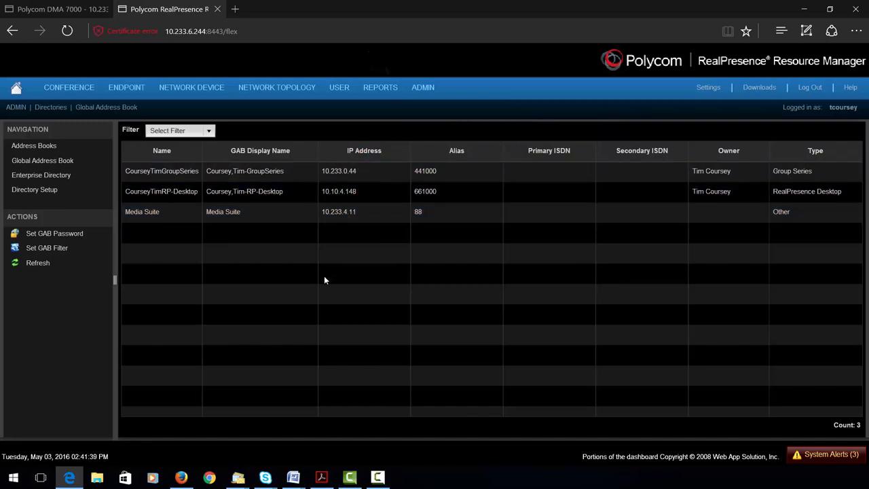
- Back in the HDX Directory Servers settings in Firefox, add global directory 10.233.6.244, mark New and Register for it, and save
{"action": "left_click", "coordinate": [181, 478]}
{"action": "left_click", "coordinate": [270, 131]}
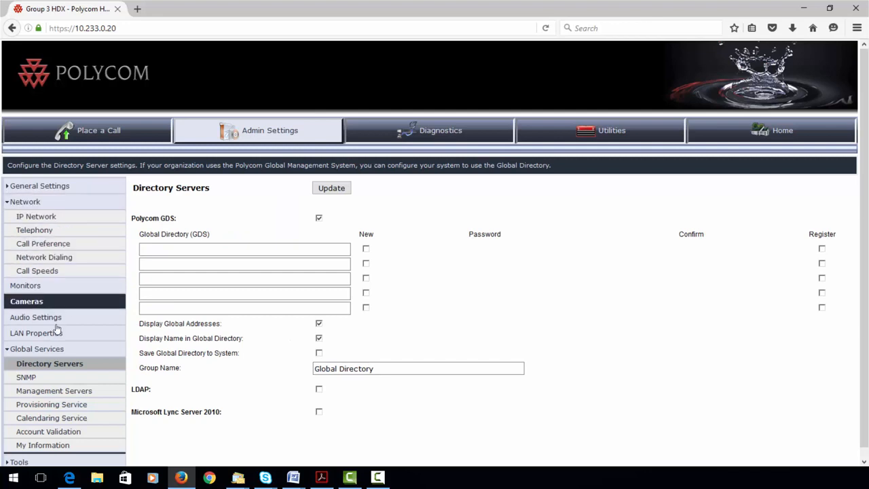
{"action": "left_click", "coordinate": [53, 364]}
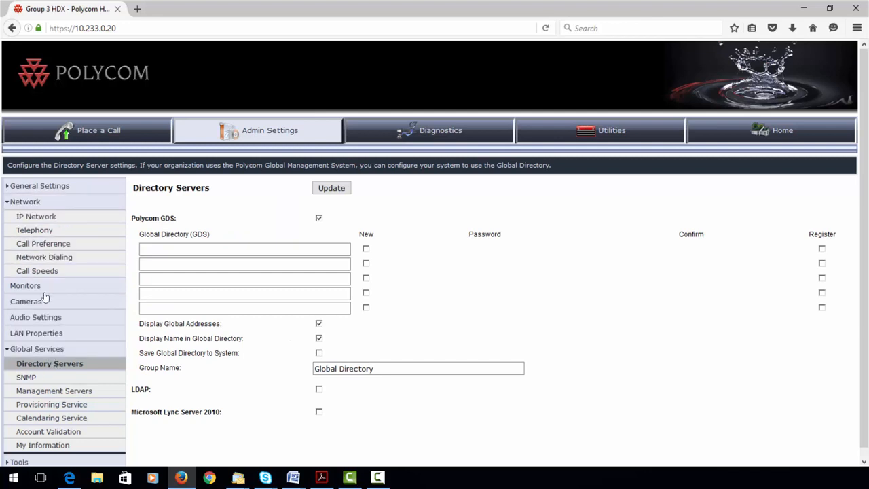
{"action": "left_click", "coordinate": [164, 247]}
{"action": "type", "text": "10.233.6.244"}
{"action": "left_click", "coordinate": [367, 249]}
{"action": "left_click", "coordinate": [823, 249]}
{"action": "left_click", "coordinate": [344, 194]}
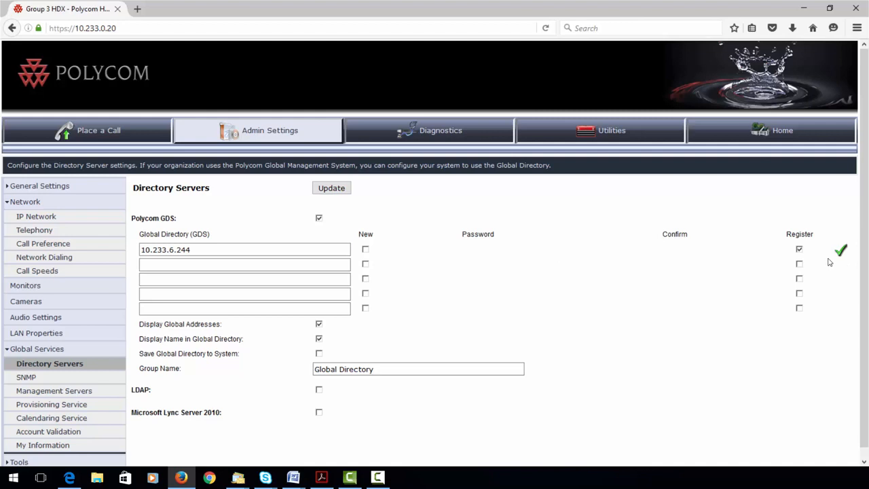
- Return to RealPresence Resource Manager in Edge, refresh the Global Address Book, and show the endpoint Monitor View
{"action": "left_click", "coordinate": [69, 477]}
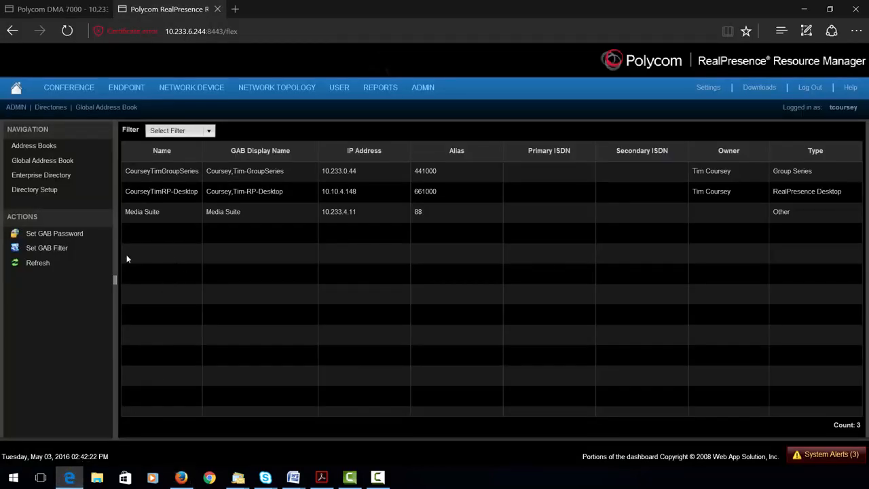
{"action": "left_click", "coordinate": [41, 264]}
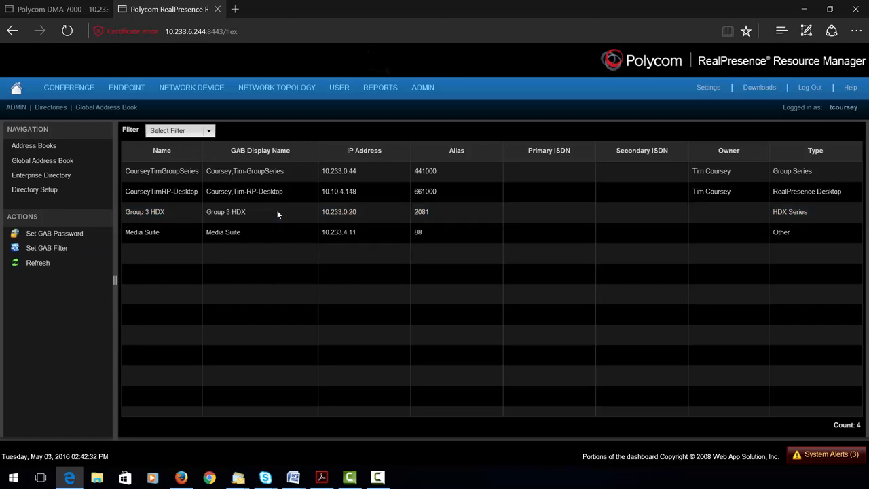
{"action": "left_click", "coordinate": [120, 88]}
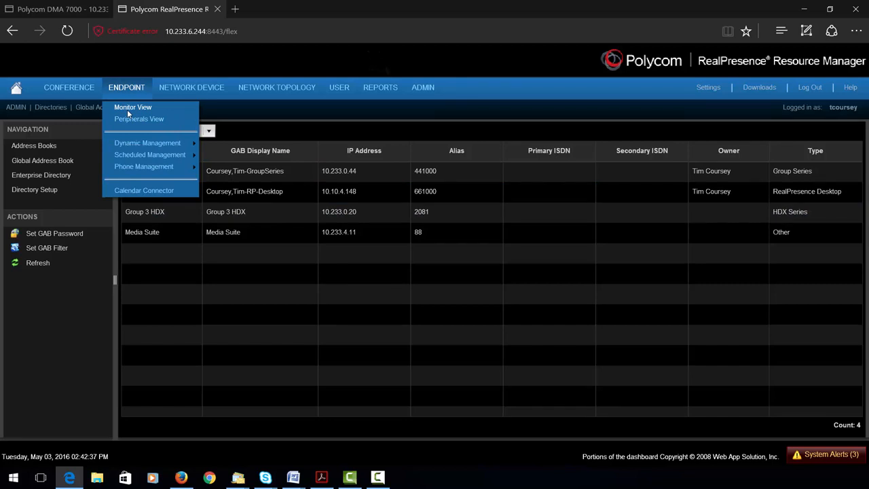
{"action": "left_click", "coordinate": [127, 108]}
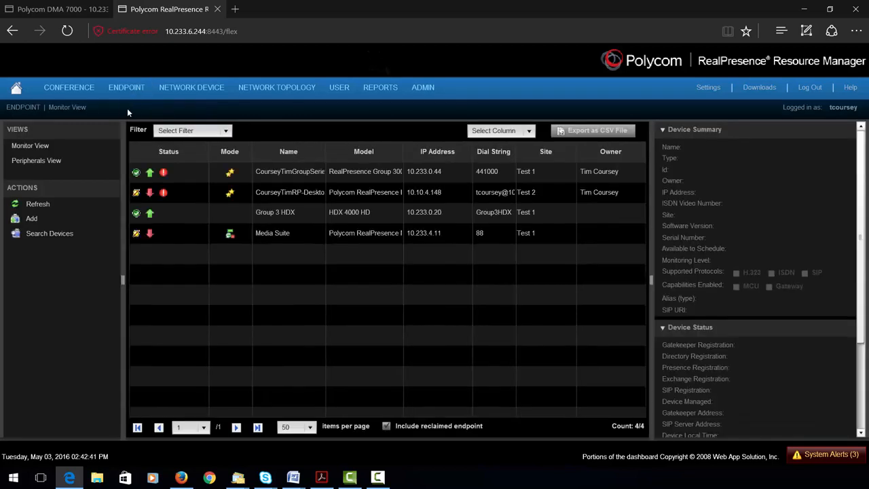